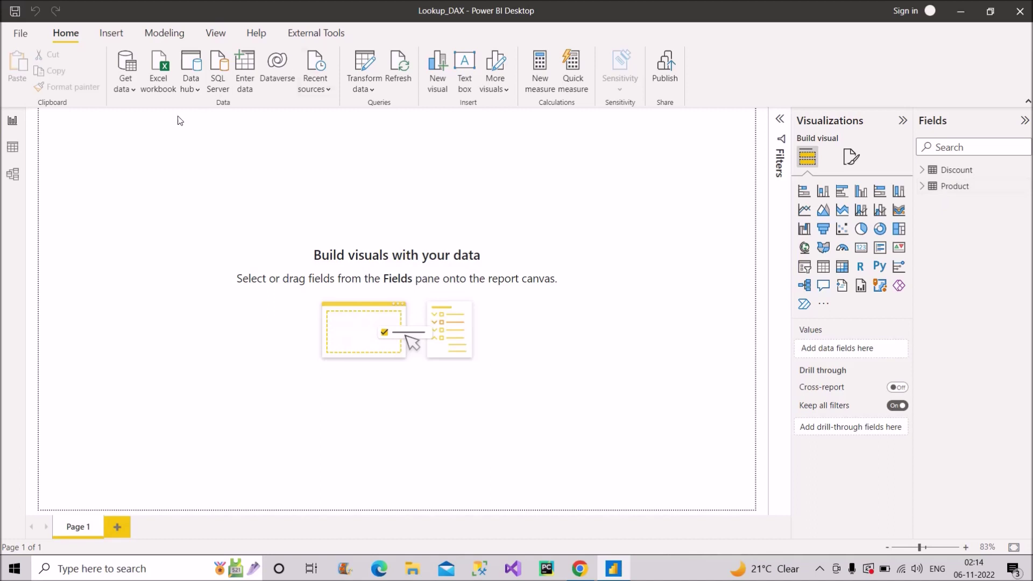
# Examine the columns of the Product and Discount tables and check the model for a relationship between them.
pyautogui.click(4, 151)
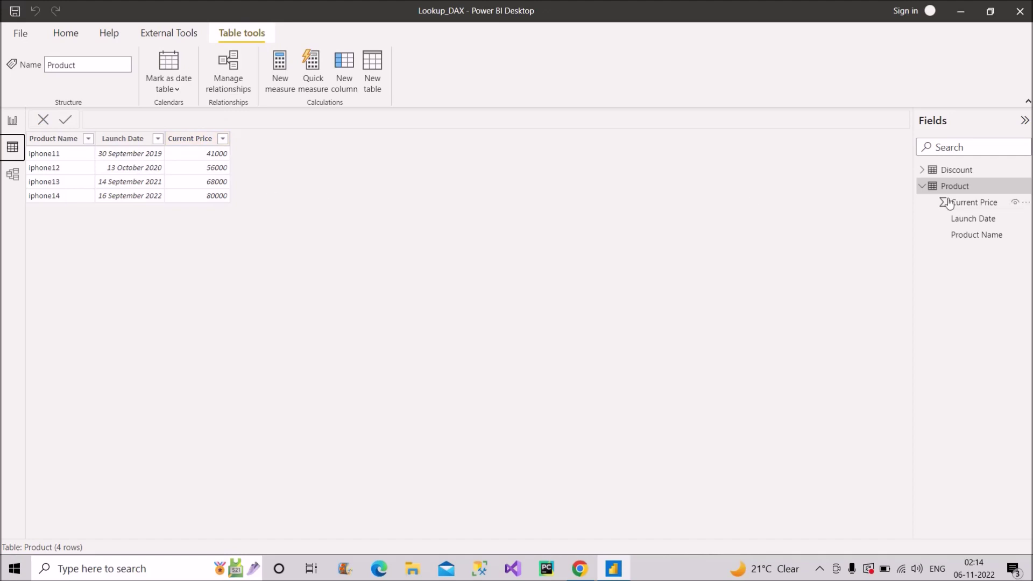
pyautogui.click(950, 172)
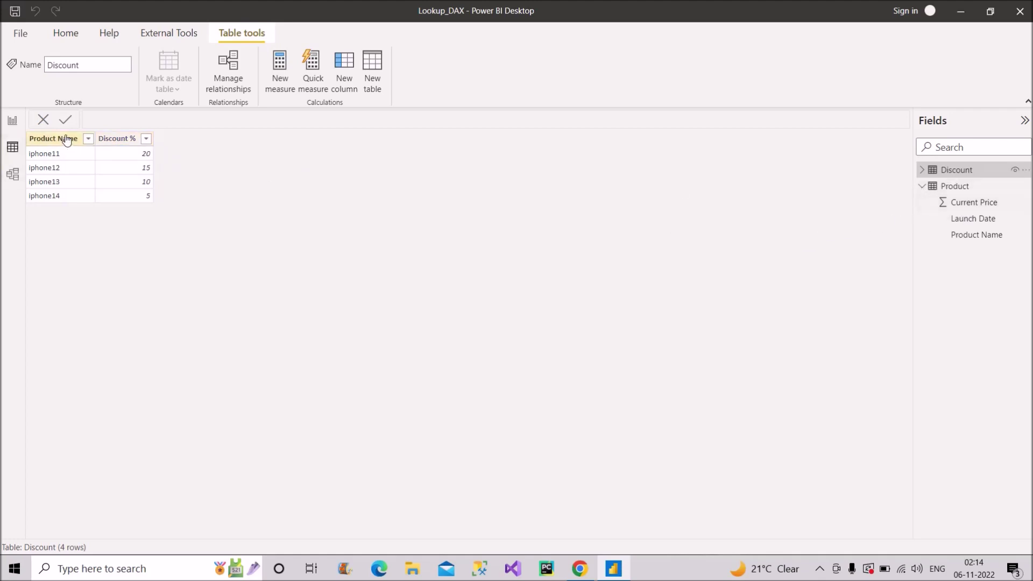
pyautogui.click(955, 186)
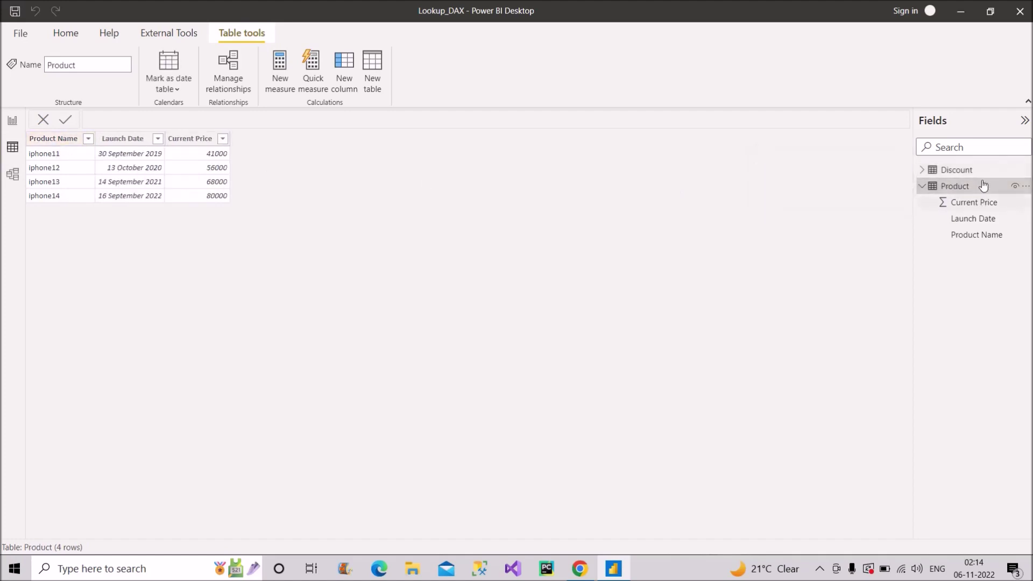
pyautogui.click(963, 174)
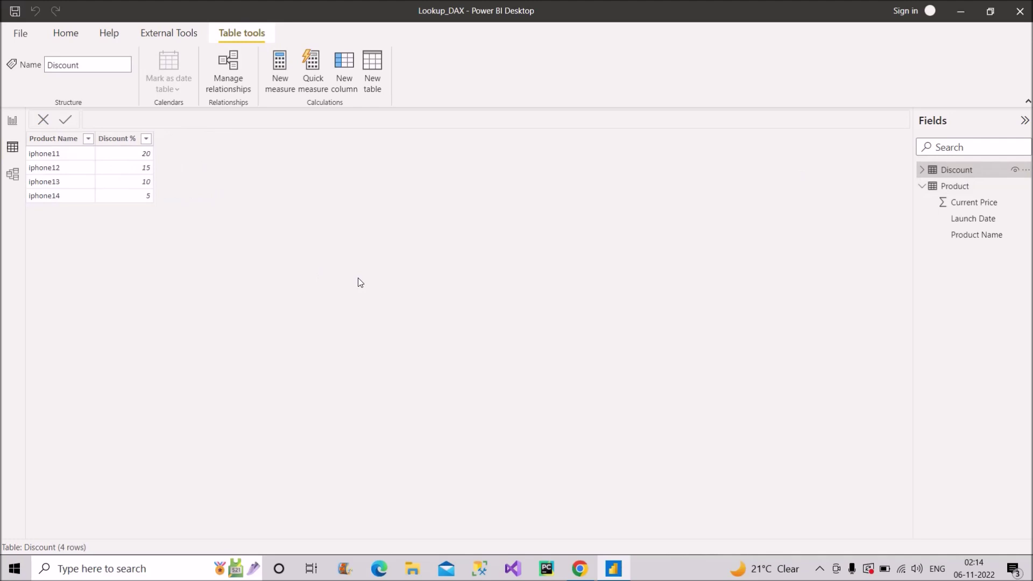
pyautogui.click(13, 174)
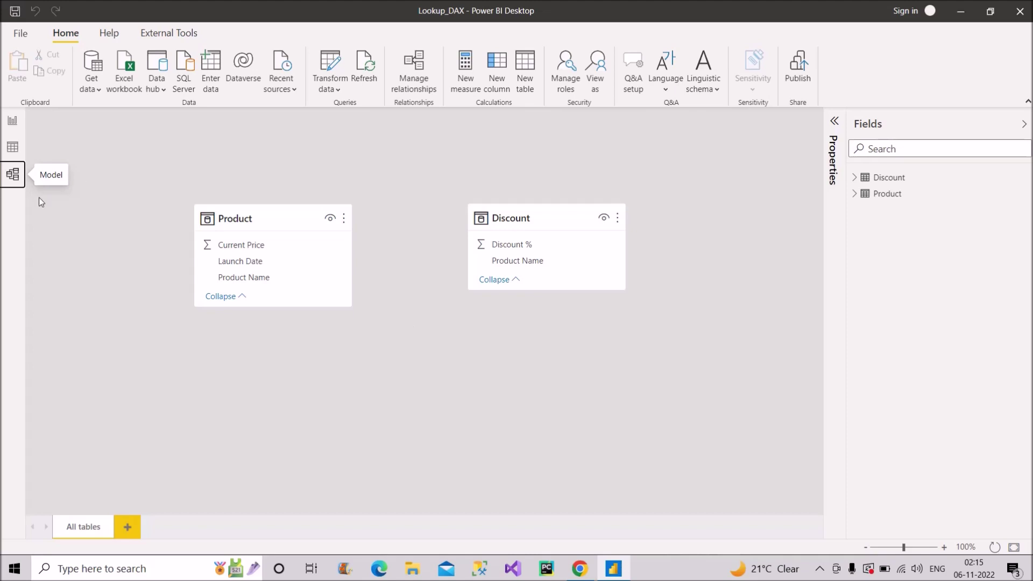
pyautogui.click(12, 148)
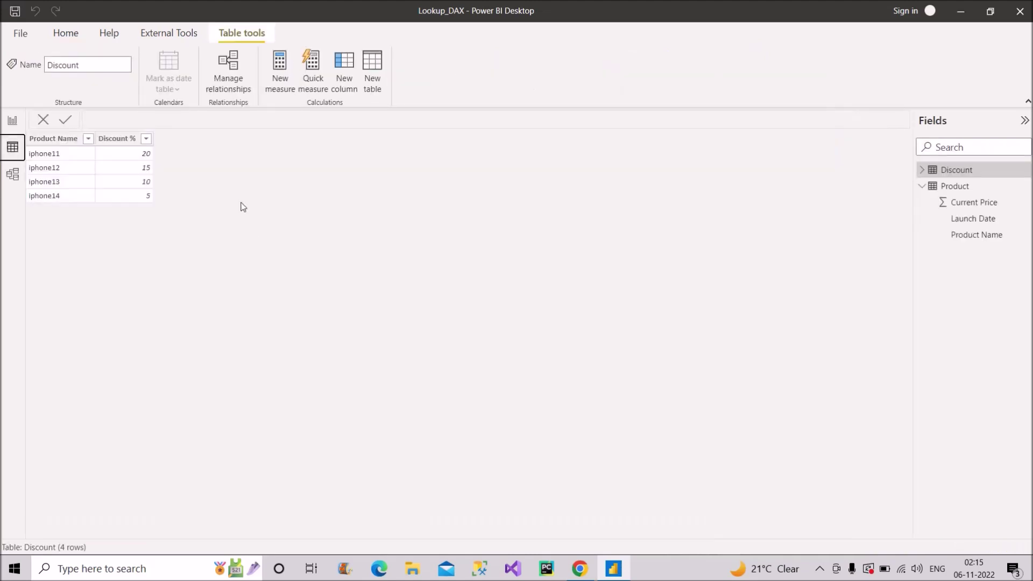
pyautogui.click(981, 193)
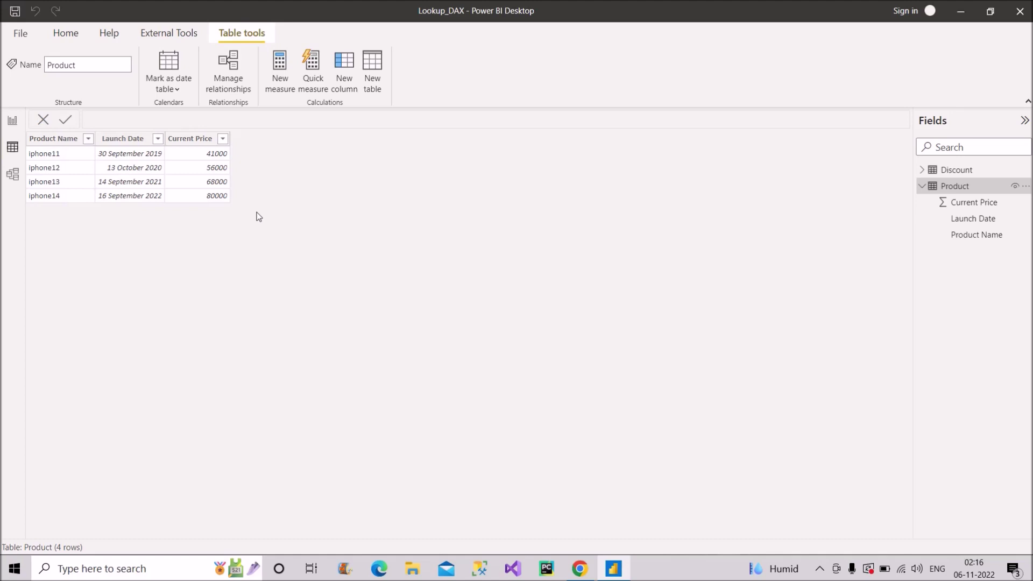
pyautogui.rightClick(966, 218)
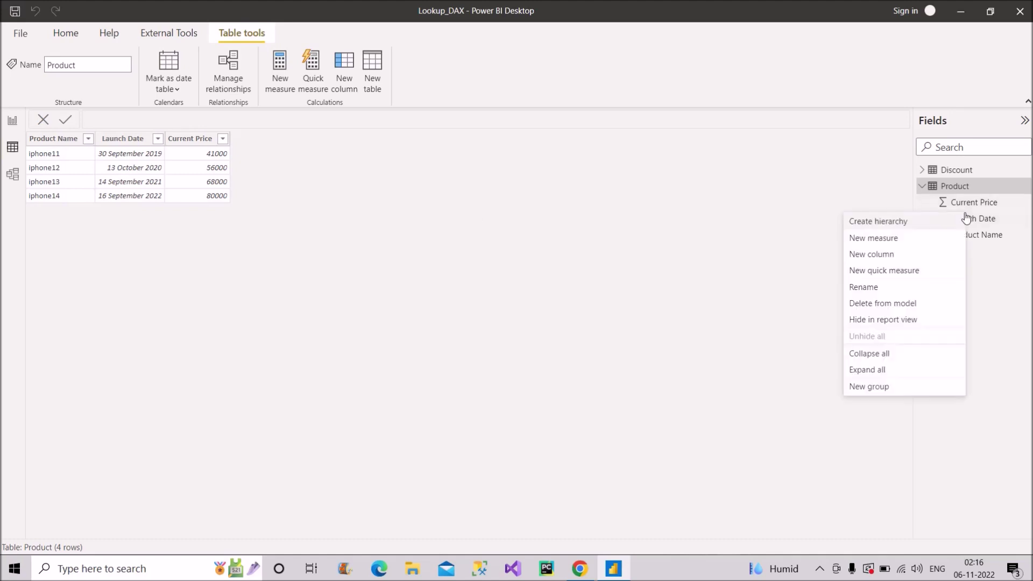
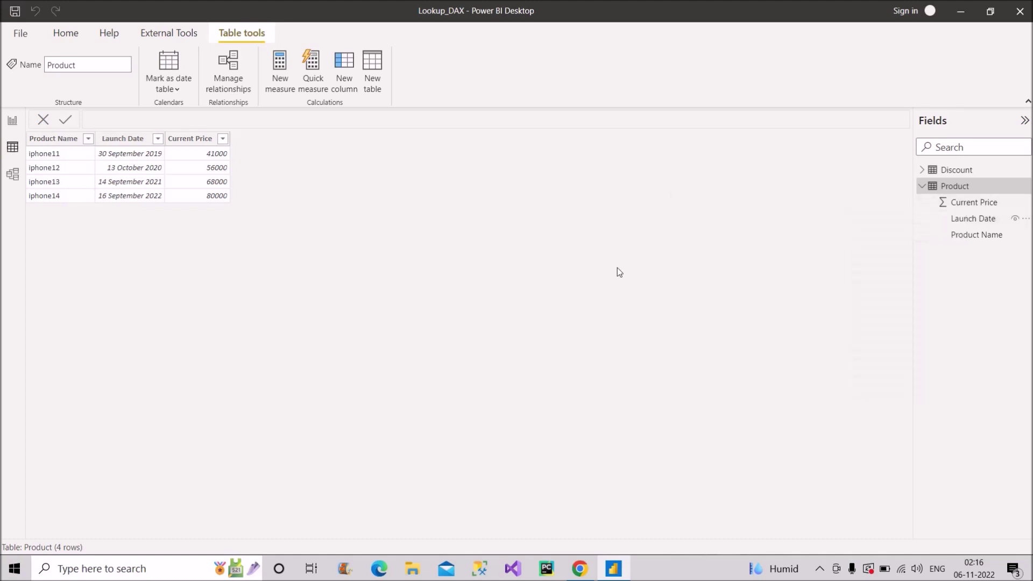
# Switch to Chrome and read the LOOKUPVALUE description and its syntax, focusing on the result column, search column and search value arguments.
pyautogui.click(581, 566)
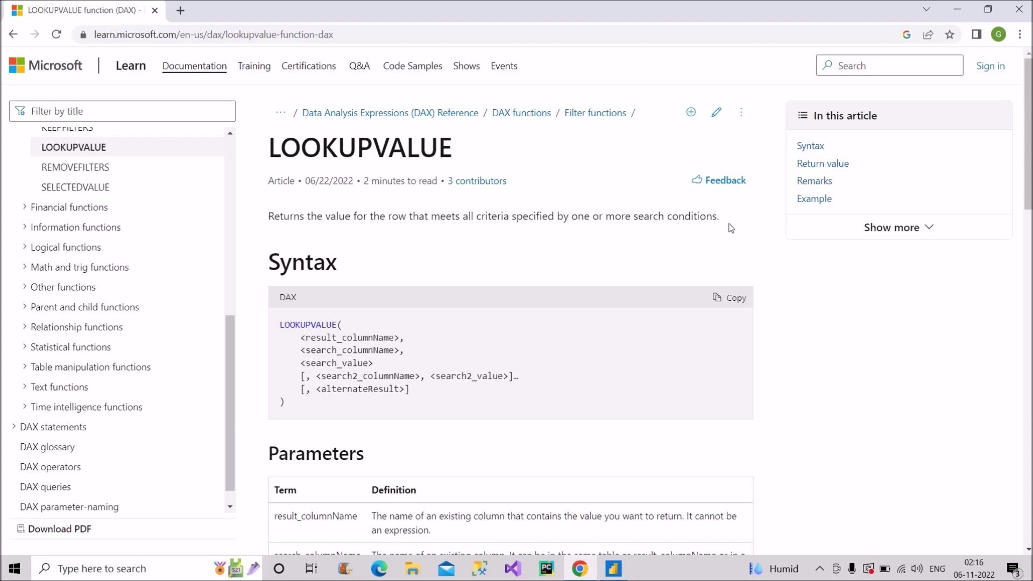
pyautogui.moveTo(731, 227); pyautogui.dragTo(255, 219)
pyautogui.moveTo(278, 321); pyautogui.dragTo(302, 405)
pyautogui.click(294, 347)
pyautogui.moveTo(300, 338); pyautogui.dragTo(375, 371)
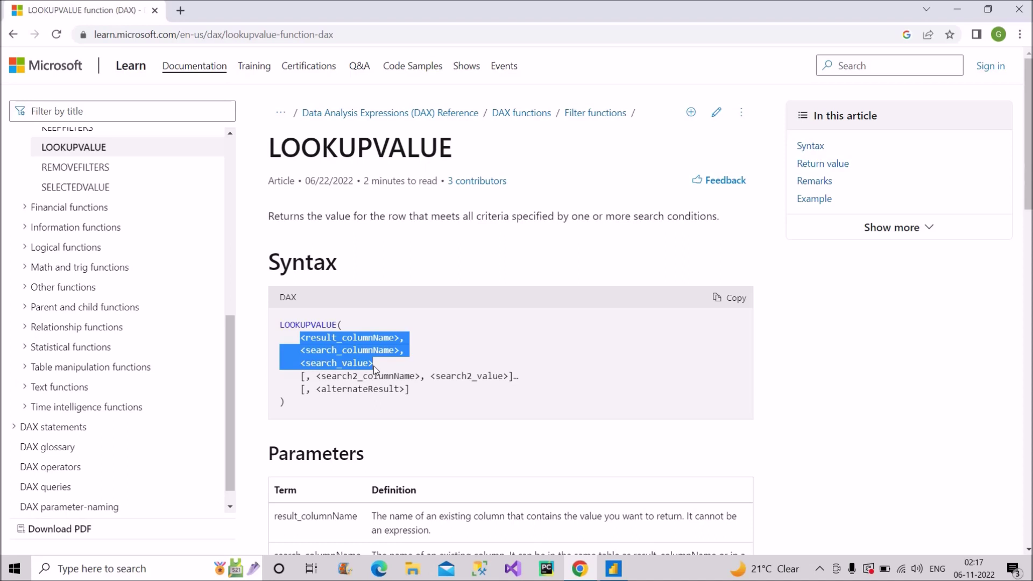
# Switch to Power BI Desktop, add a calculated column named Discount_% to the Product table and start its formula with LOOKUPVALUE.
pyautogui.click(613, 569)
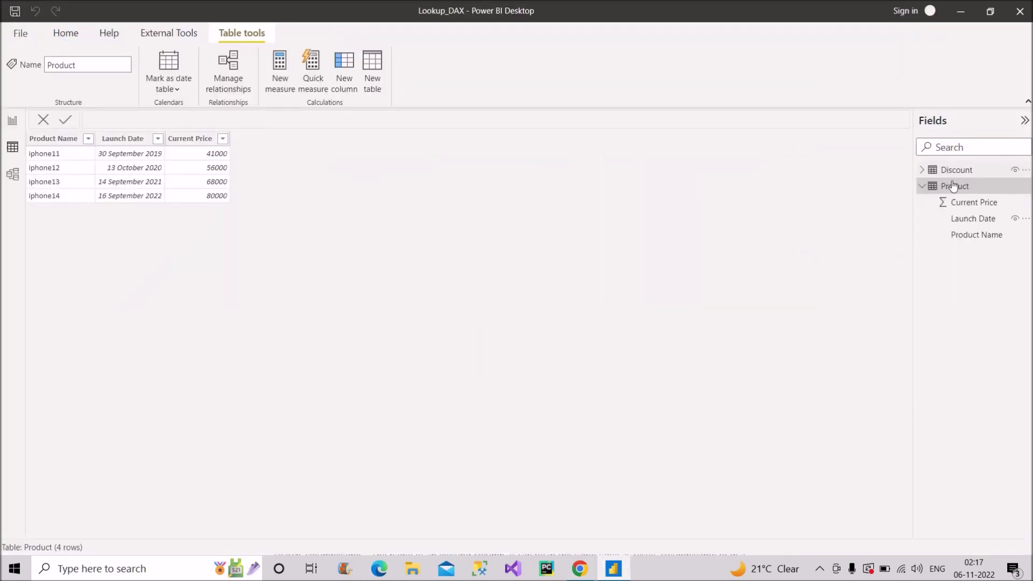
pyautogui.rightClick(969, 218)
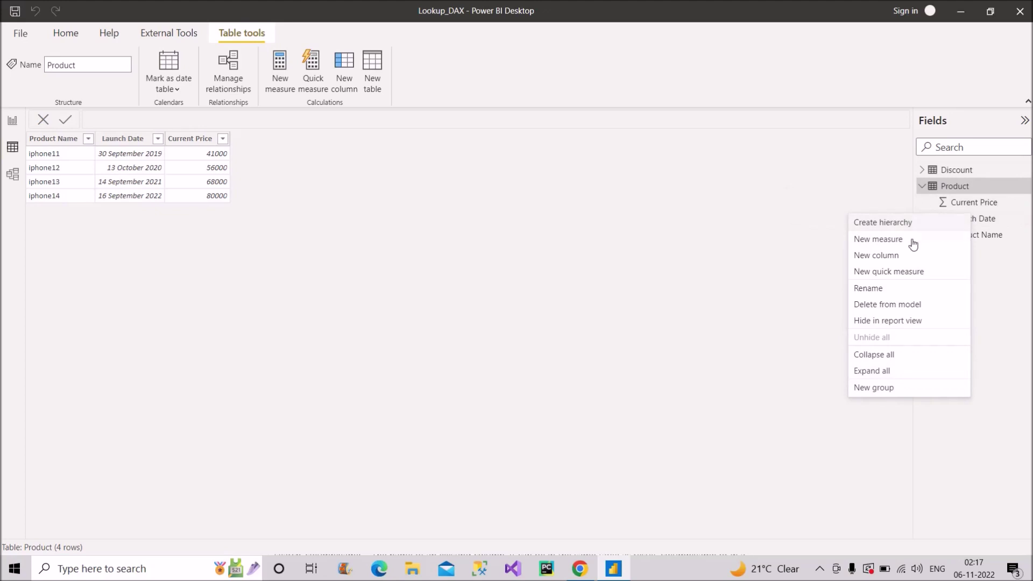
pyautogui.click(883, 258)
pyautogui.write('Disco')
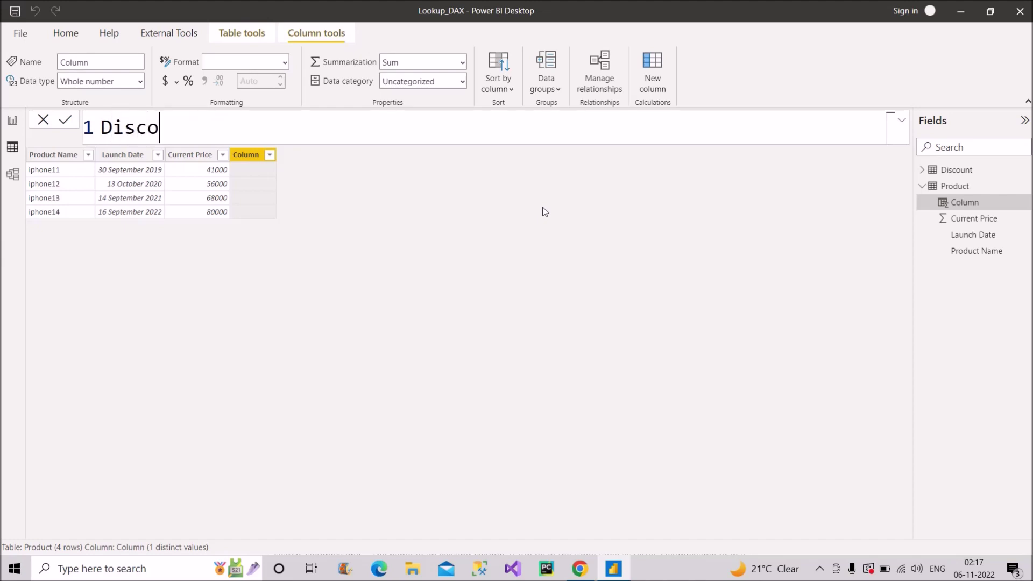
pyautogui.write('unt_%')
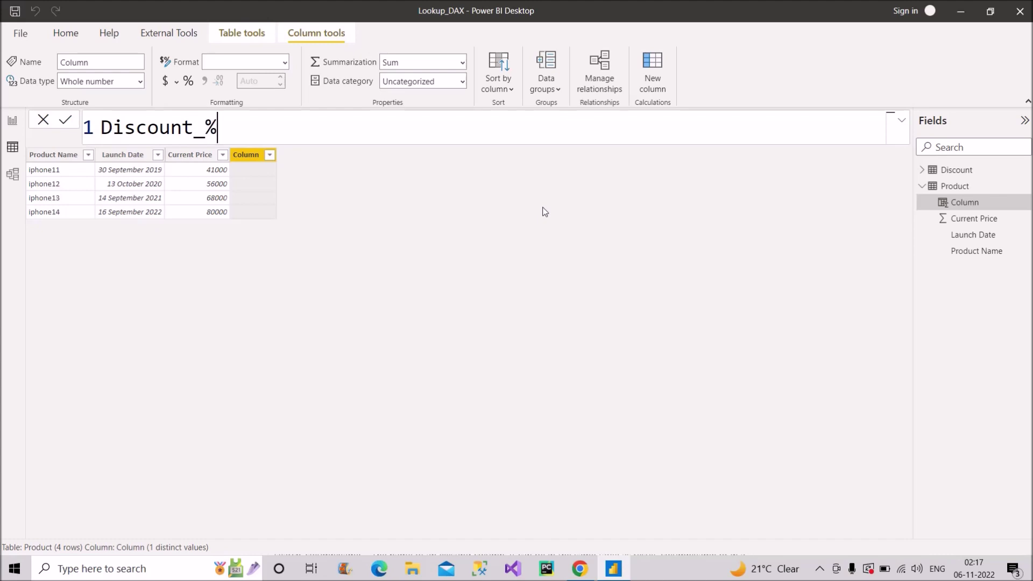
pyautogui.write(' = l')
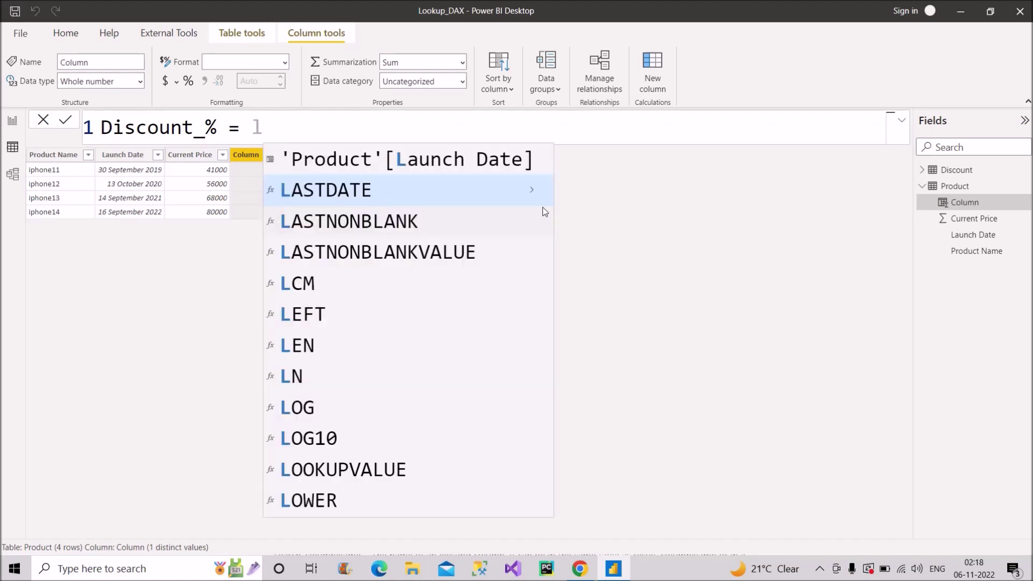
pyautogui.write('oo')
pyautogui.press('Tab')
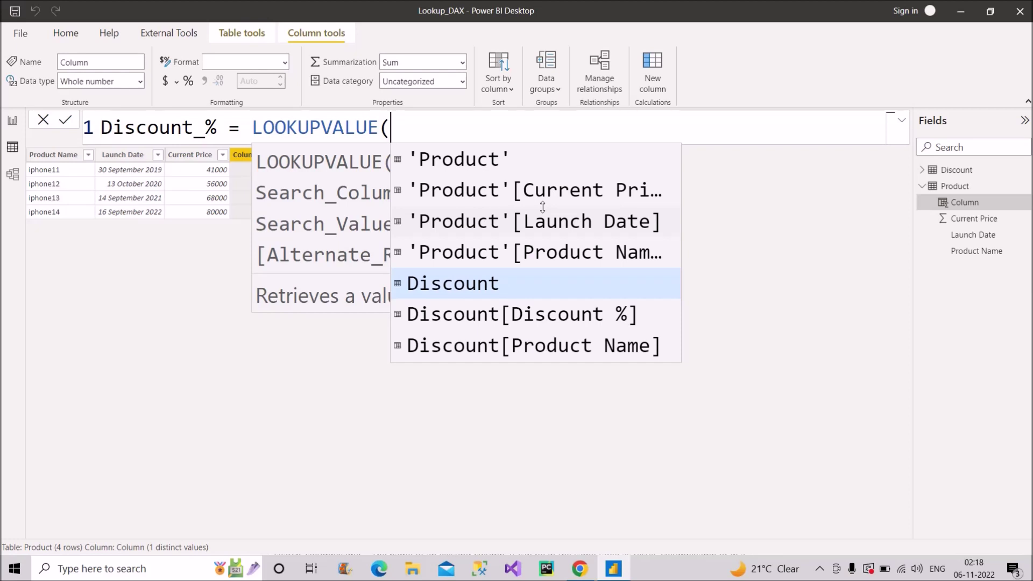
# Enter Discount[Discount %] as the LOOKUPVALUE result column and Discount[Product Name] as the search column.
pyautogui.write('disc')
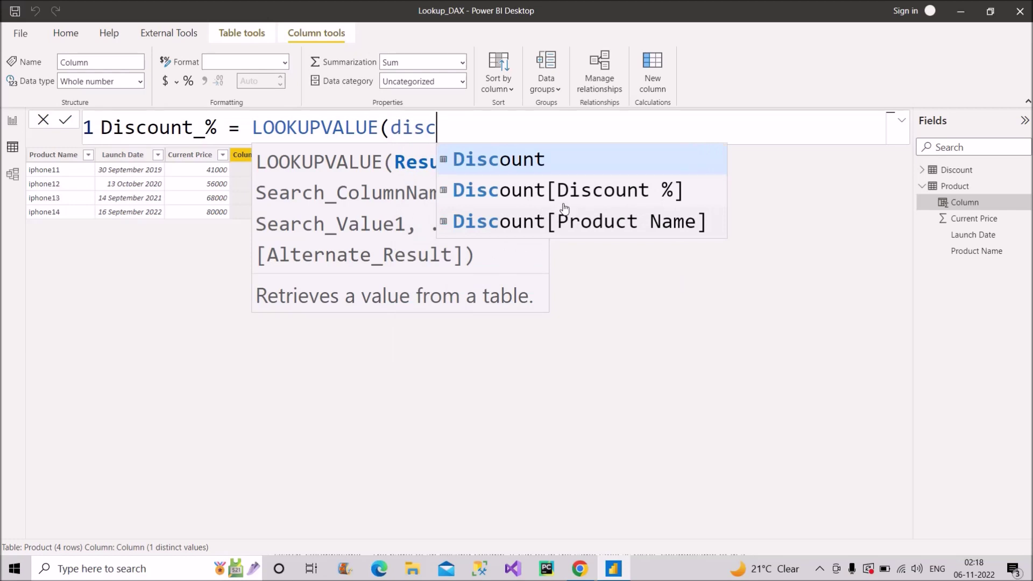
pyautogui.click(628, 200)
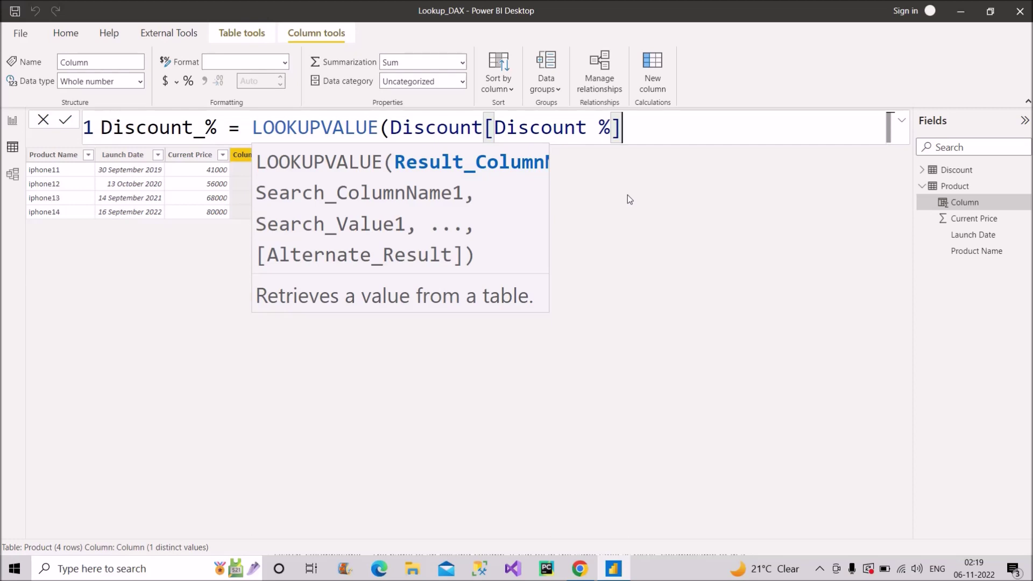
pyautogui.write(',')
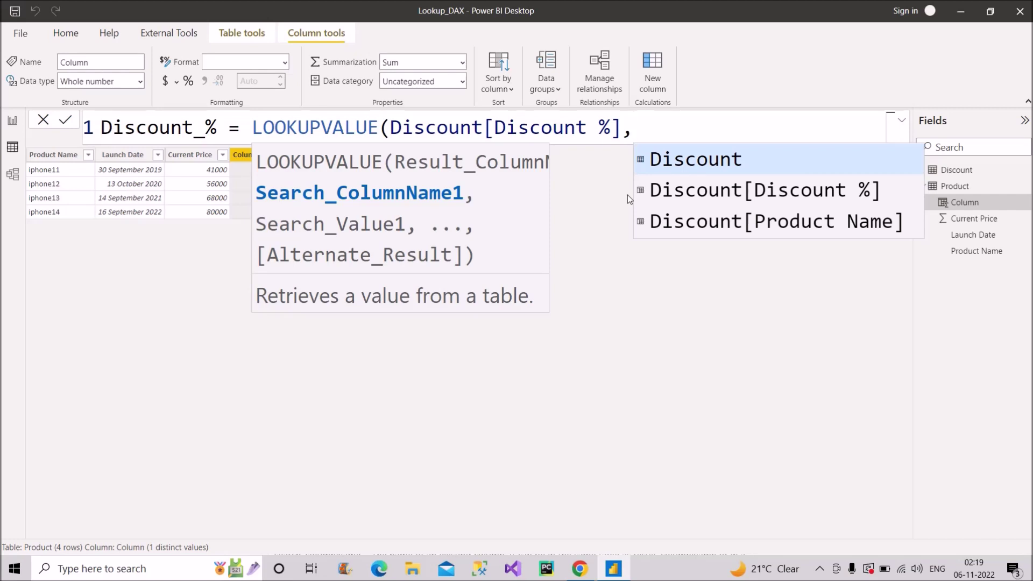
pyautogui.press('Down')
pyautogui.press('Down')
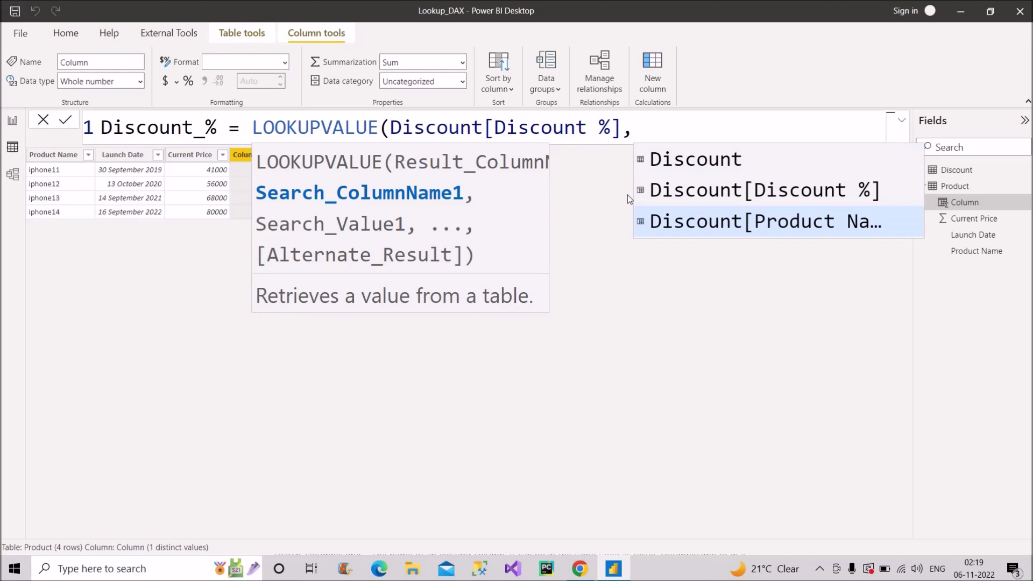
pyautogui.press('Tab')
pyautogui.write(',')
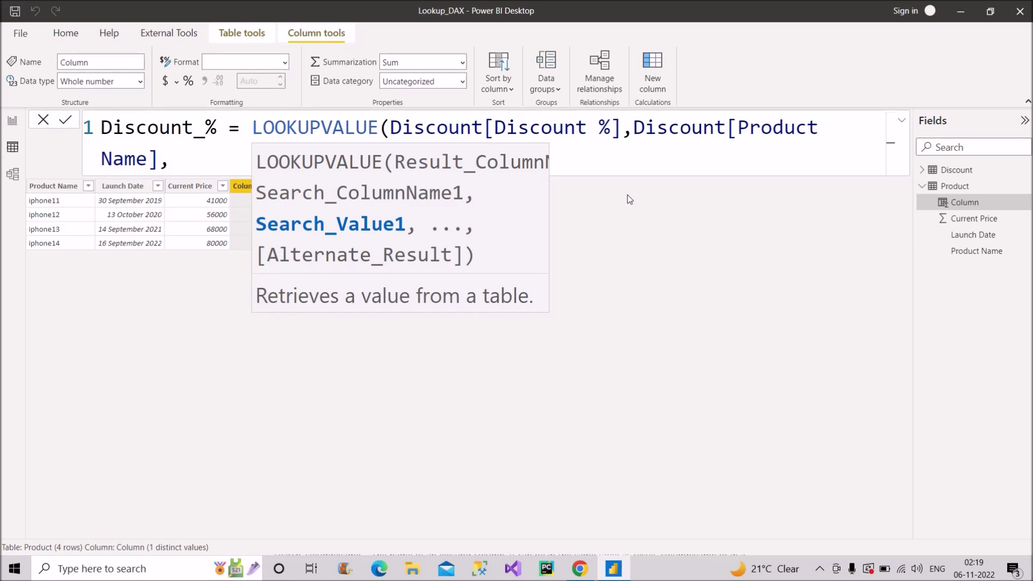
# Enter 'Product'[Product Name] as the search value and close the LOOKUPVALUE expression.
pyautogui.write('pro')
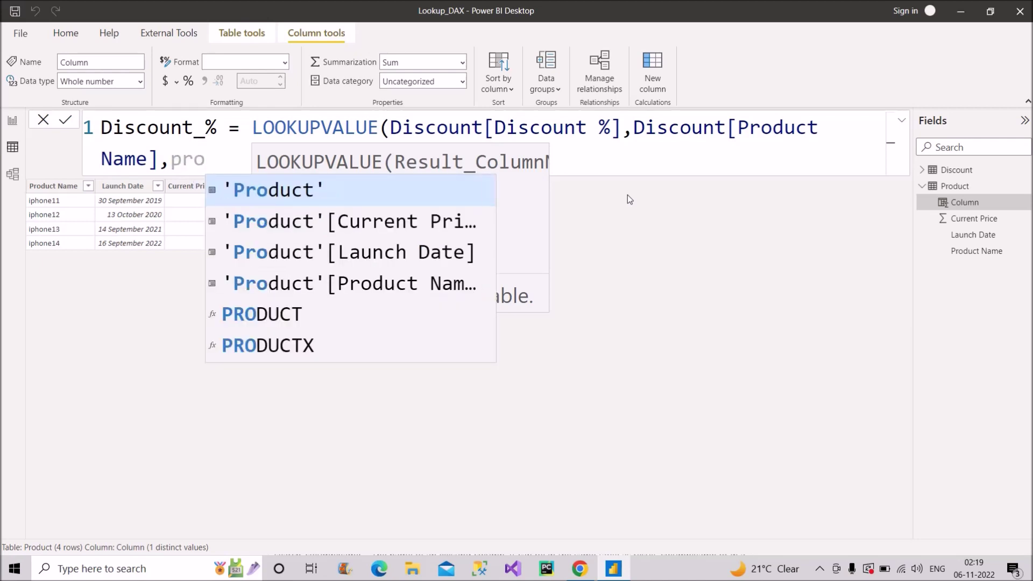
pyautogui.write('d')
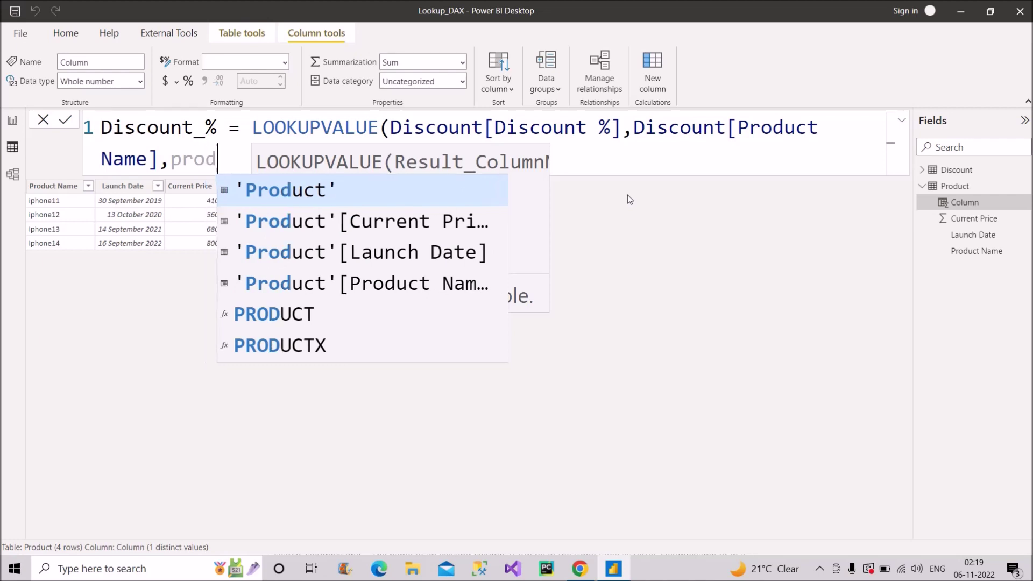
pyautogui.write('uct')
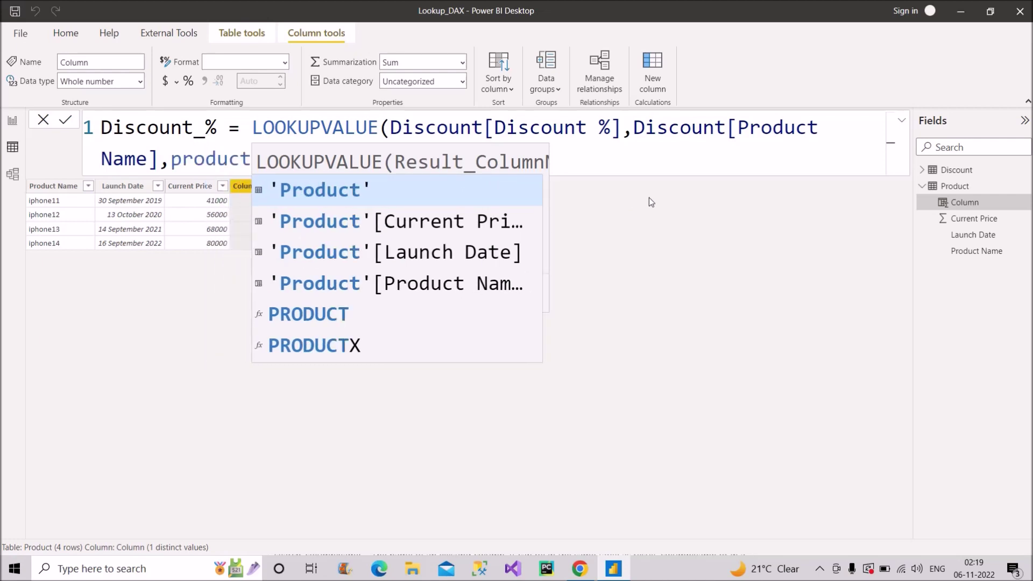
pyautogui.click(497, 283)
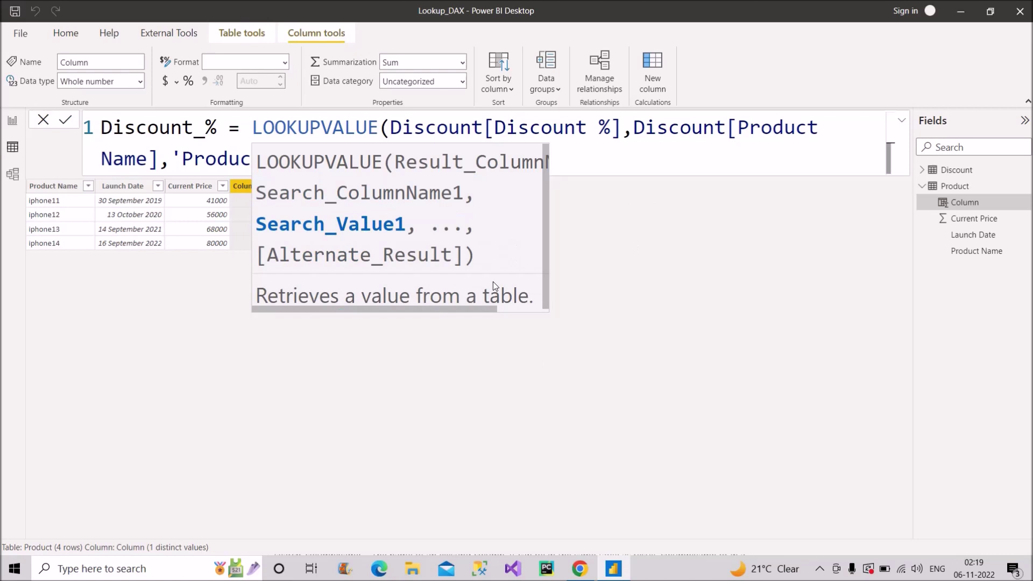
pyautogui.write(')')
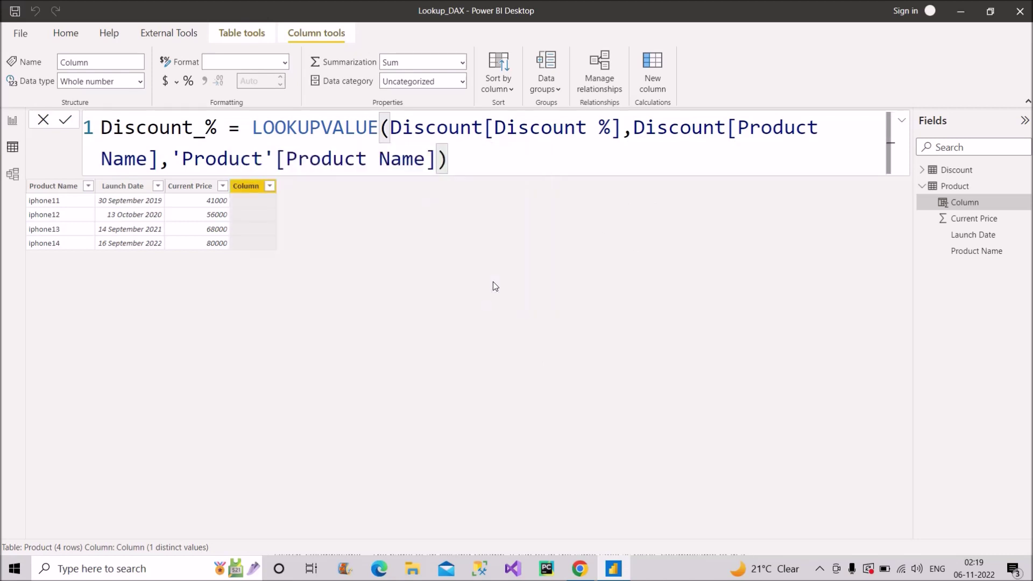
# Review the formula's arguments against the LOOKUPVALUE syntax page in Chrome, then return to Power BI Desktop.
pyautogui.moveTo(414, 128); pyautogui.dragTo(819, 129)
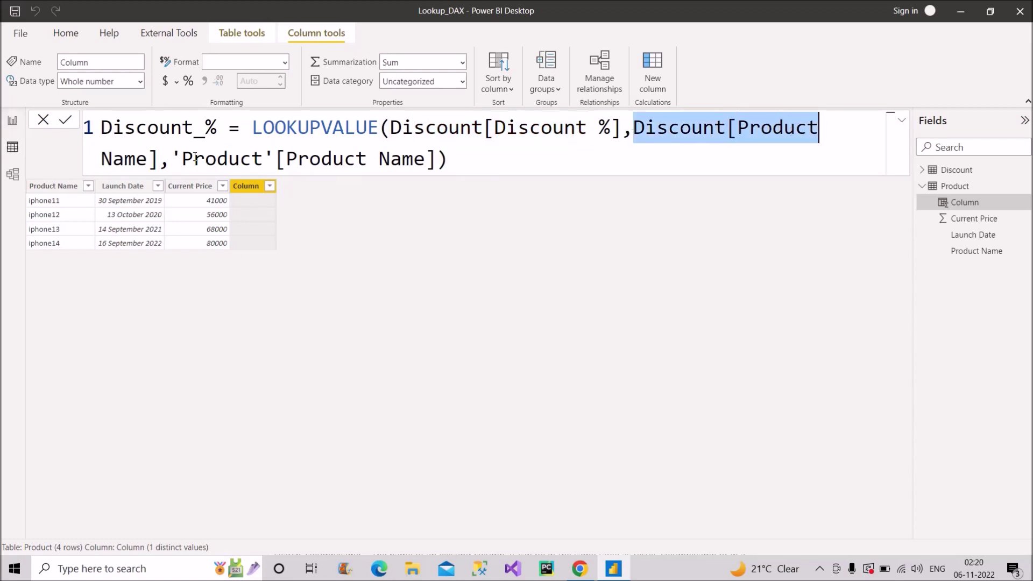
pyautogui.moveTo(172, 158); pyautogui.dragTo(427, 163)
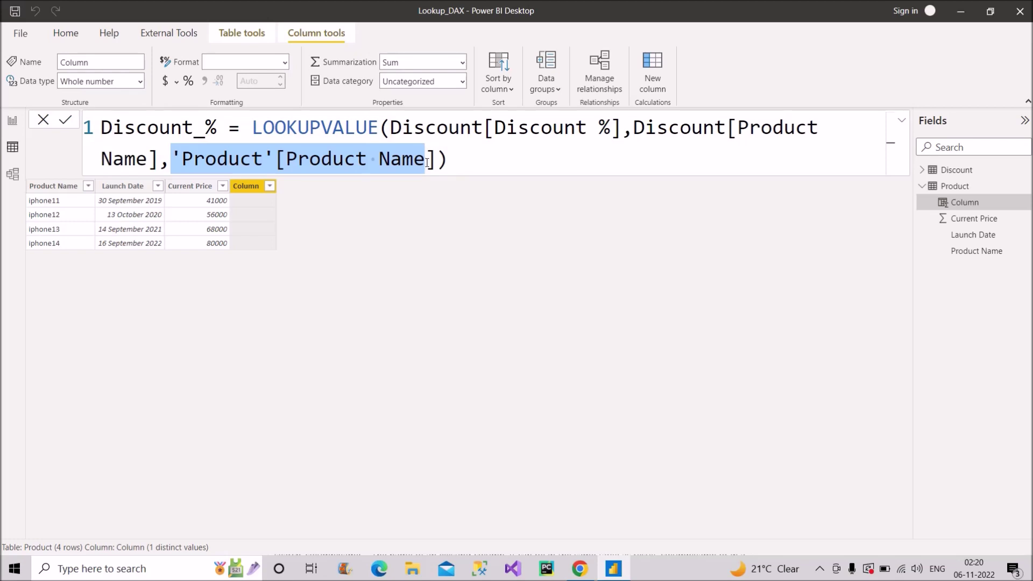
pyautogui.click(591, 566)
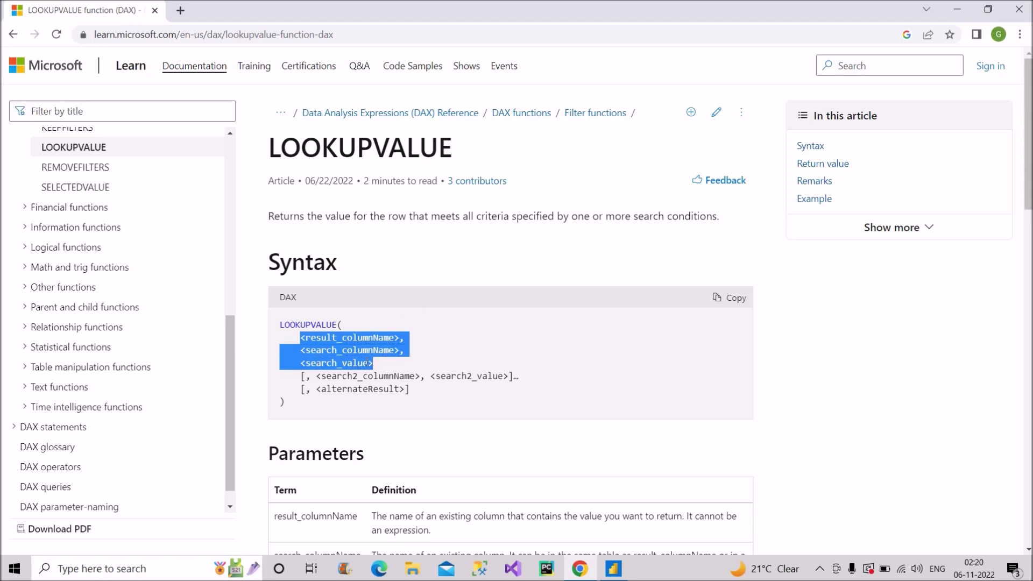
pyautogui.click(368, 364)
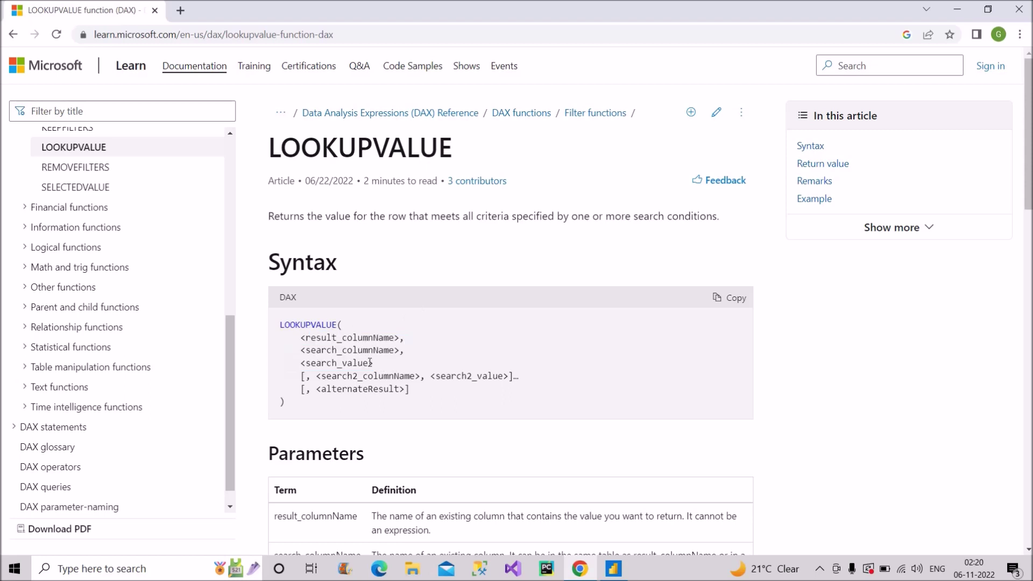
pyautogui.hotkey('alt', 'Tab')
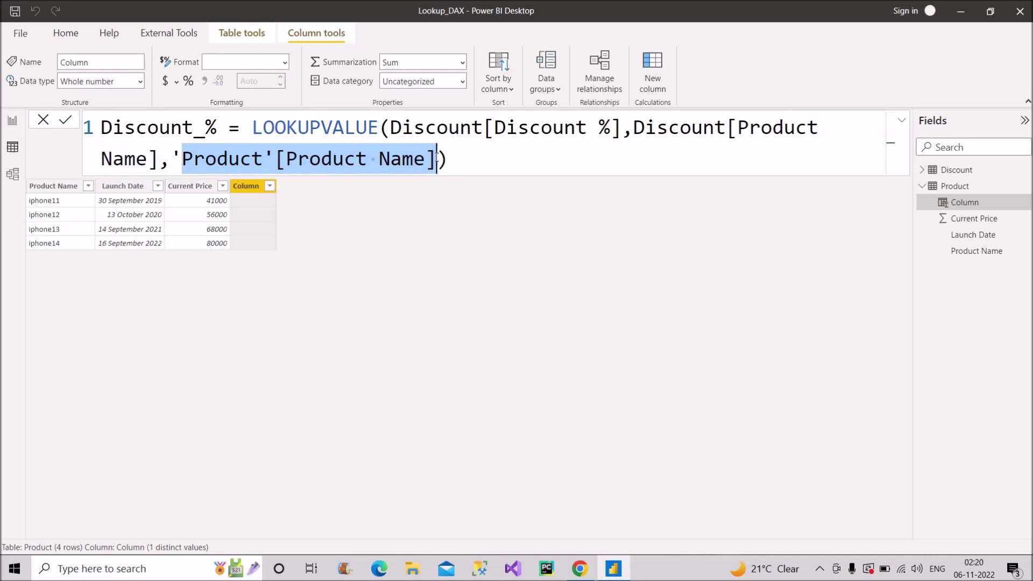
# Commit the Discount_% column formula and compare the Product table's discounts with those in the Discount table.
pyautogui.click(65, 119)
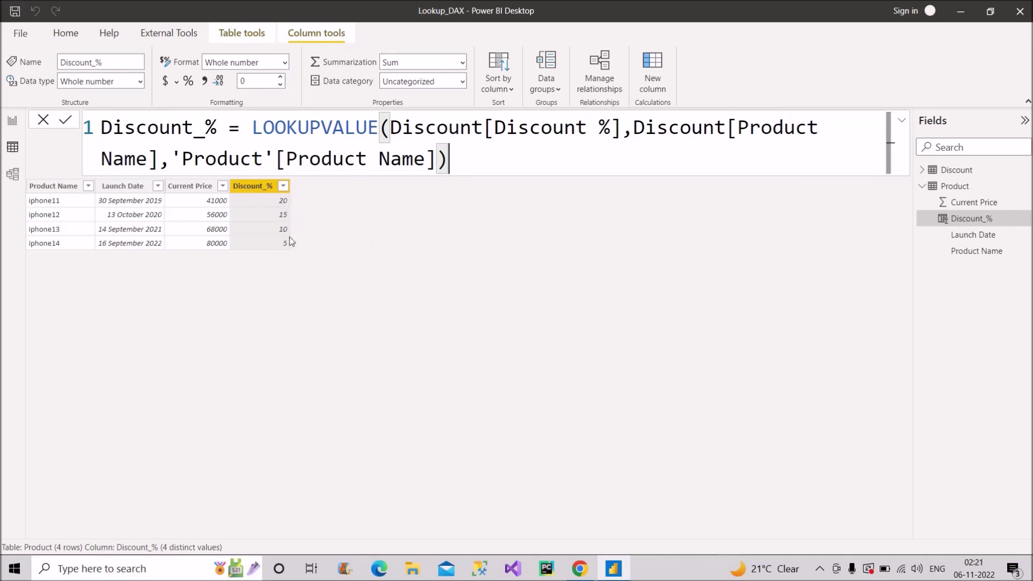
pyautogui.click(957, 170)
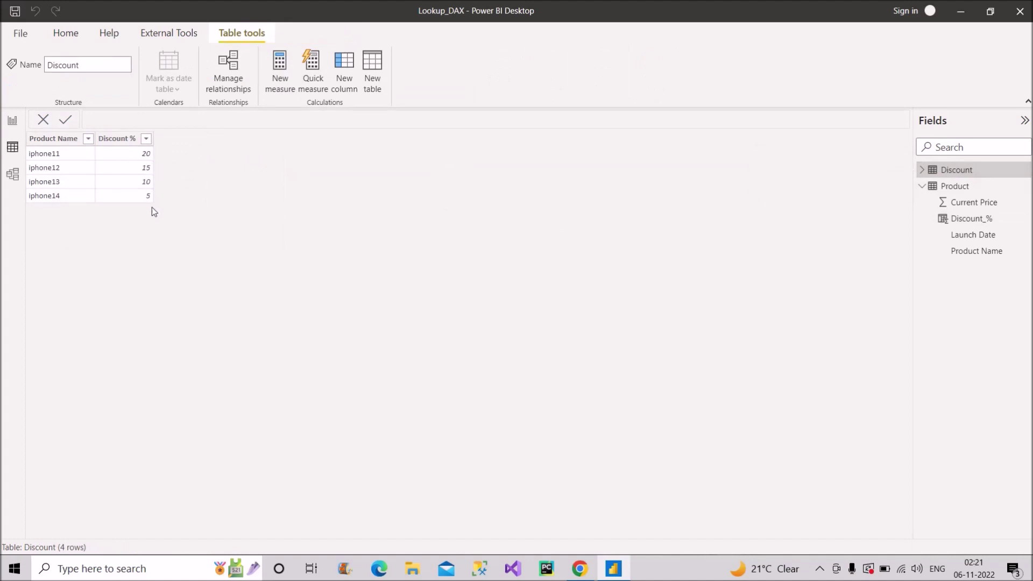
pyautogui.click(956, 185)
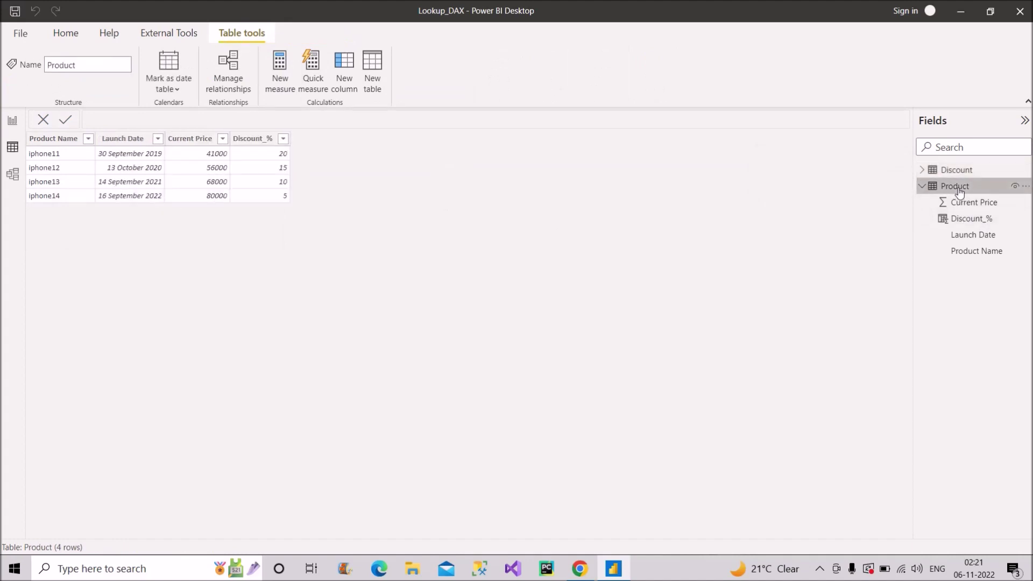